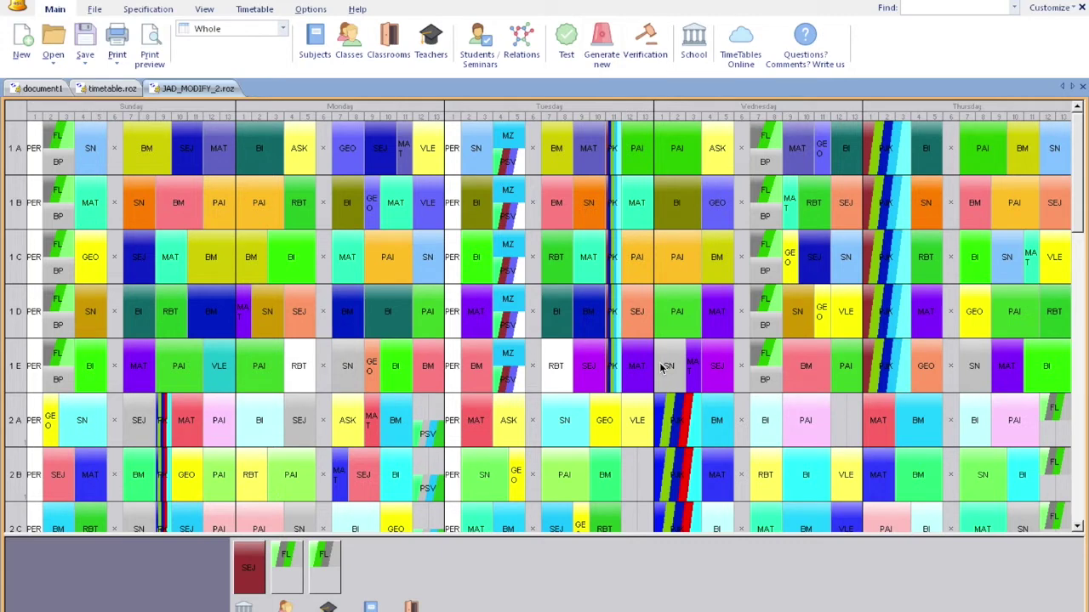
# Open the Subjects list from the Main ribbon to see each subject's code and lesson count.
pyautogui.click(316, 53)
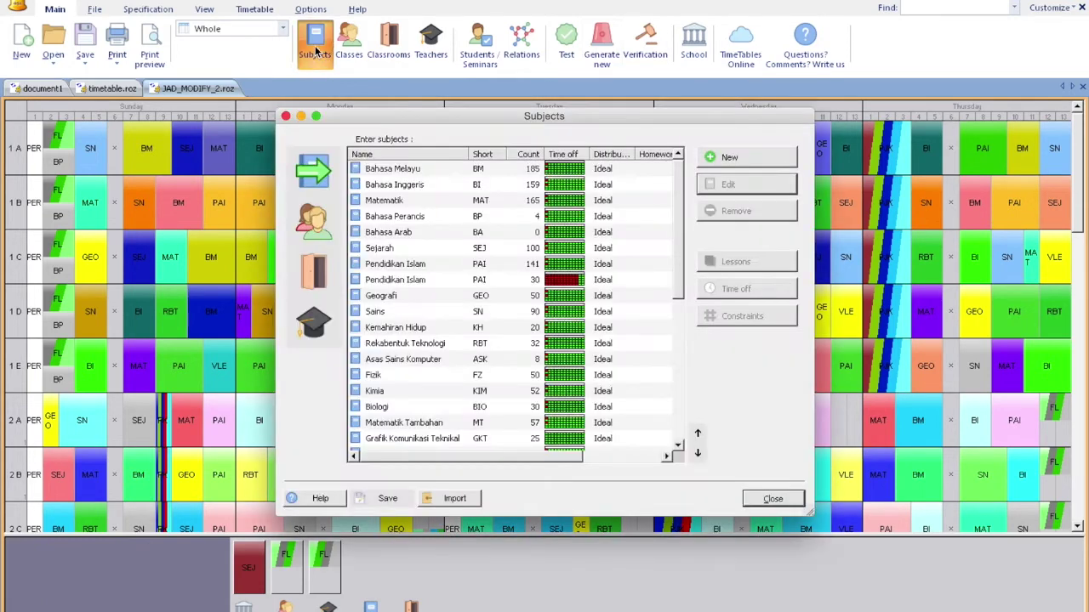
# Change Bahasa Melayu (BM)'s background colour from green to purple and save the subject.
pyautogui.click(398, 170)
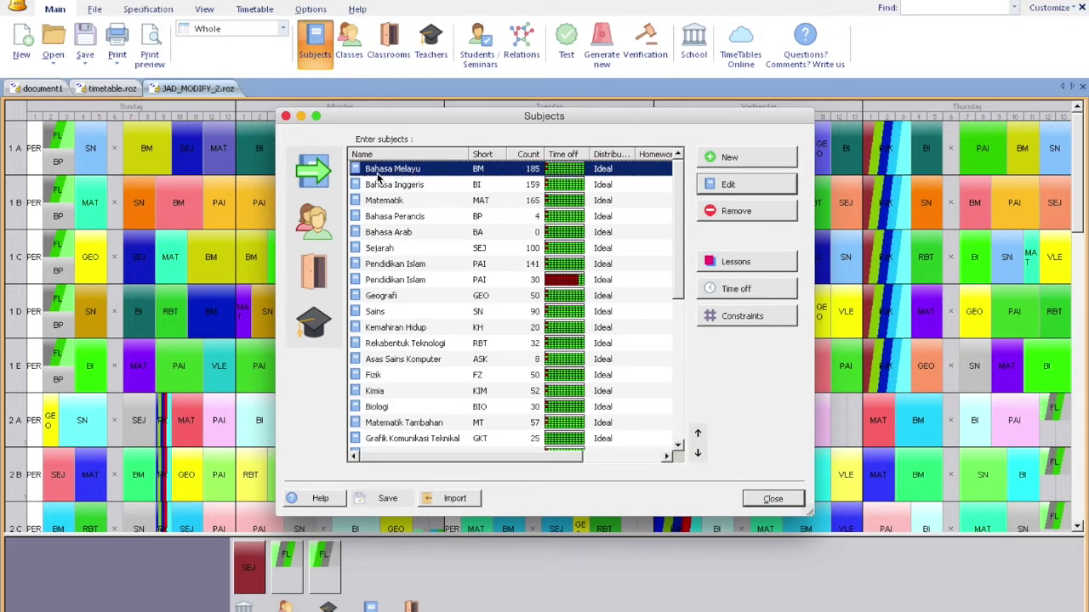
pyautogui.click(783, 194)
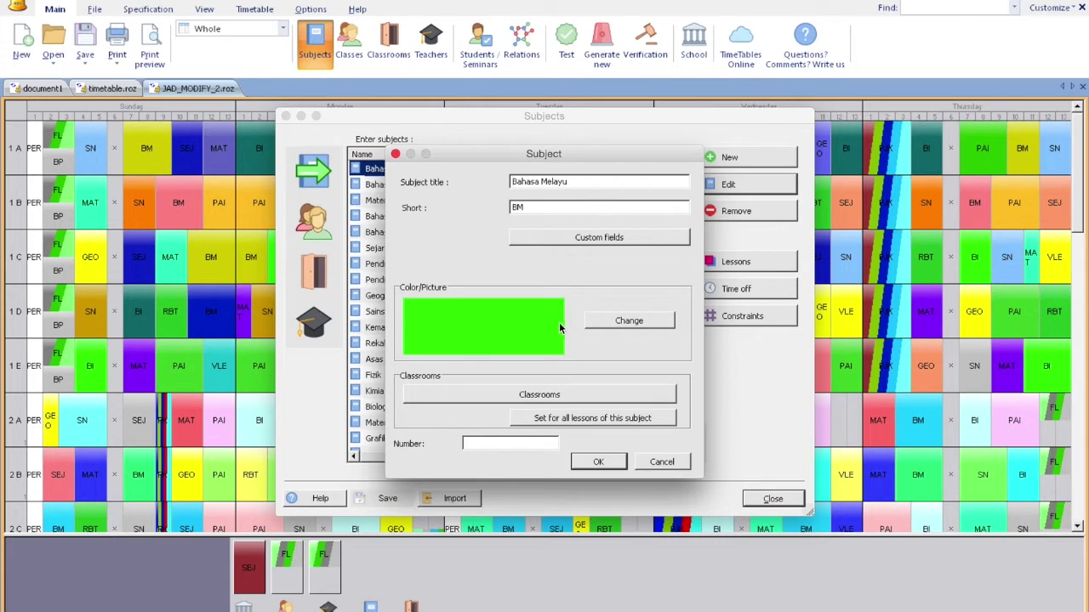
pyautogui.click(611, 326)
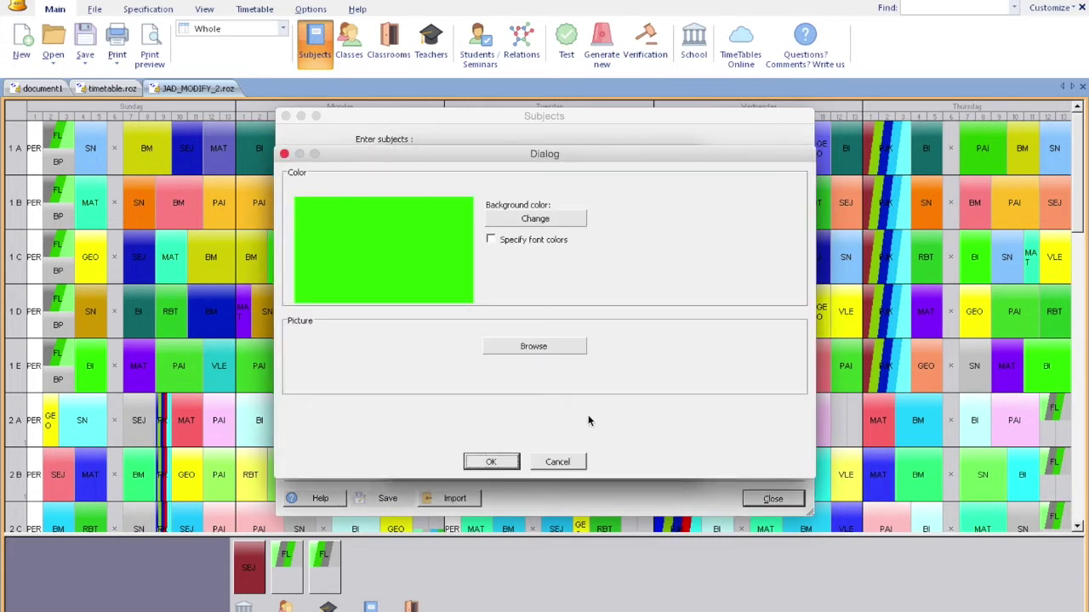
pyautogui.click(567, 462)
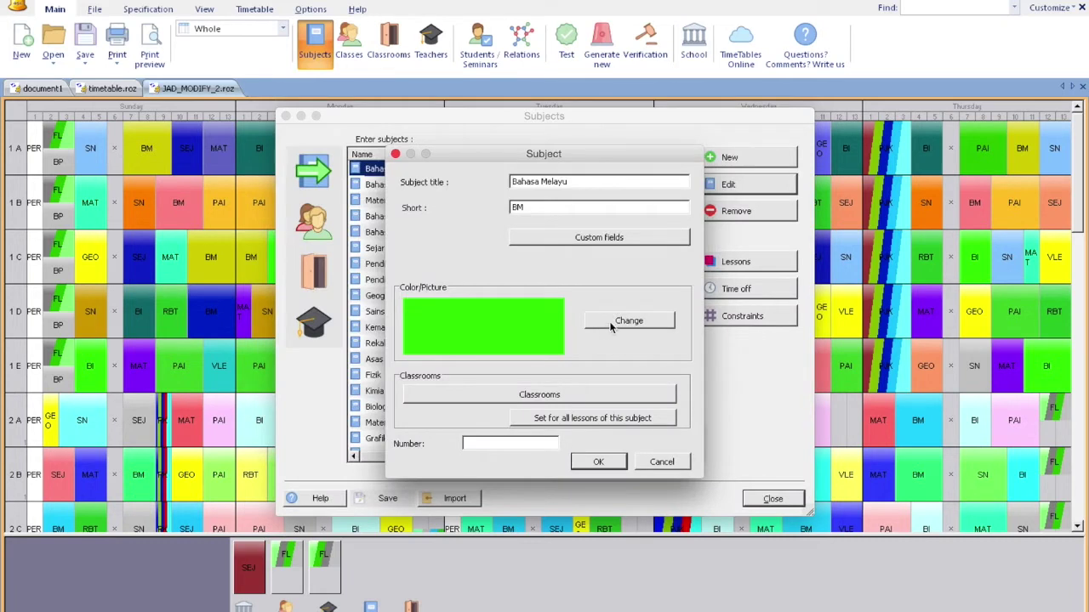
pyautogui.click(610, 327)
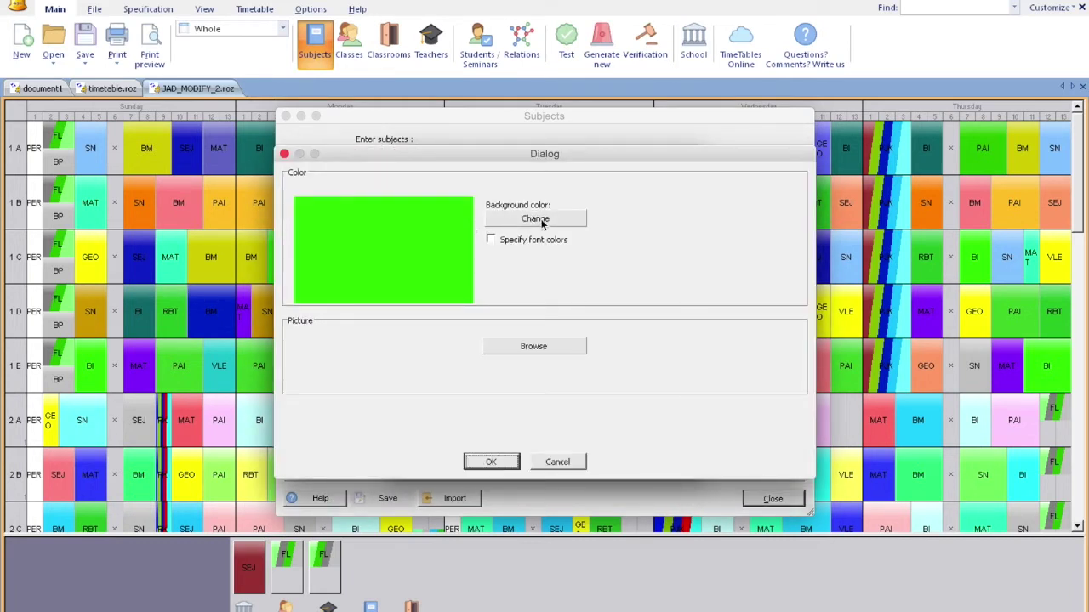
pyautogui.click(542, 221)
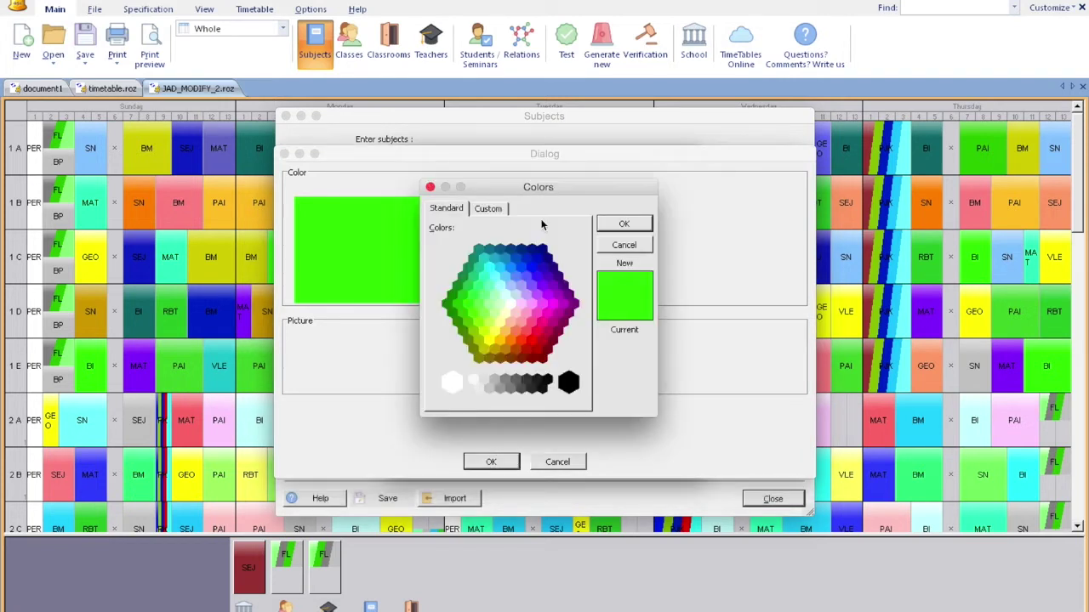
pyautogui.click(548, 296)
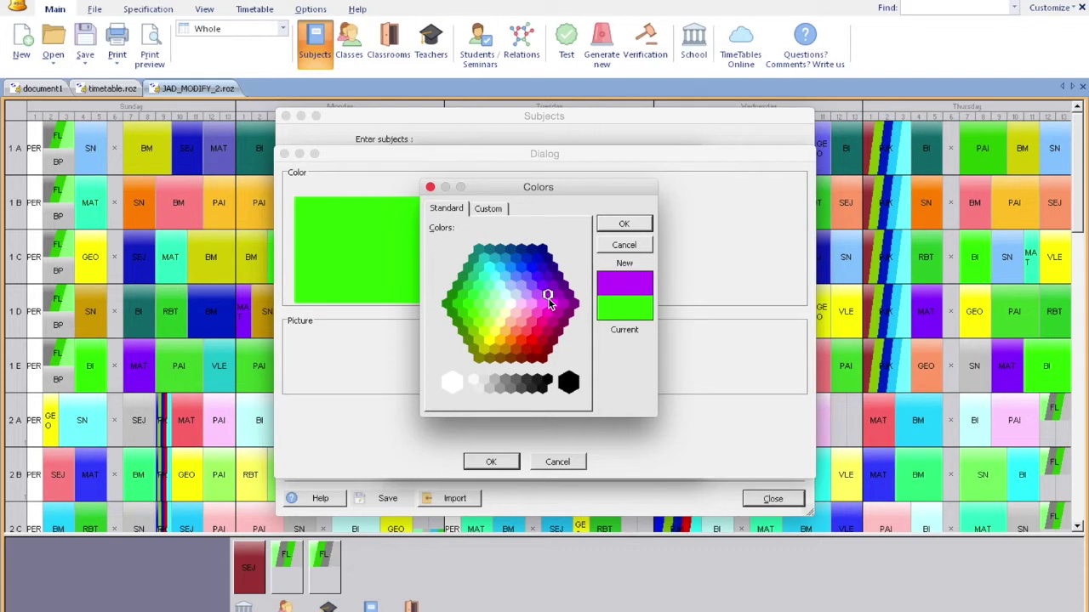
pyautogui.click(624, 224)
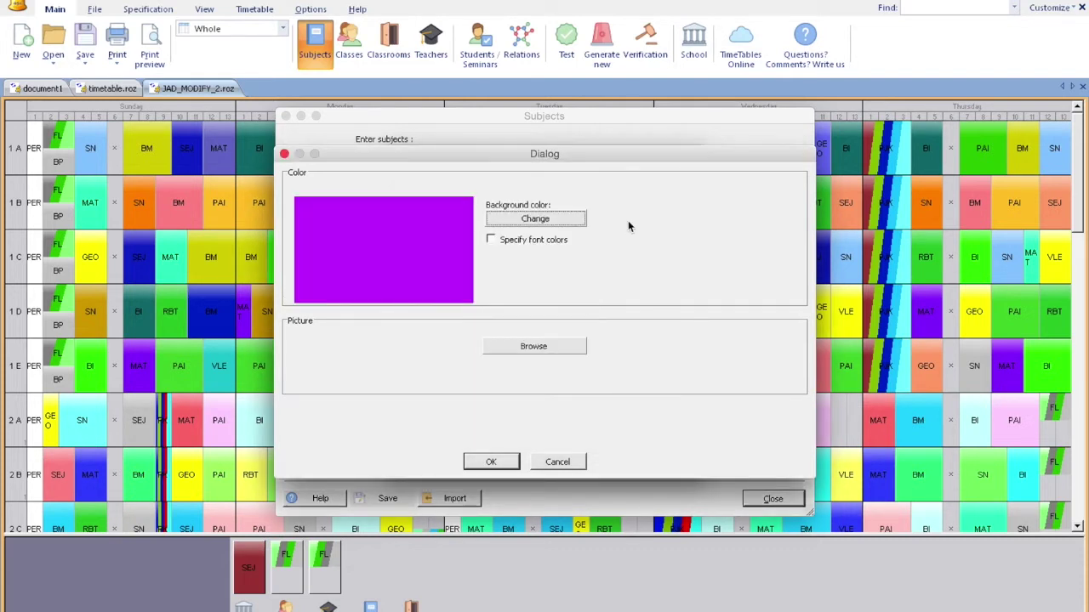
pyautogui.click(491, 462)
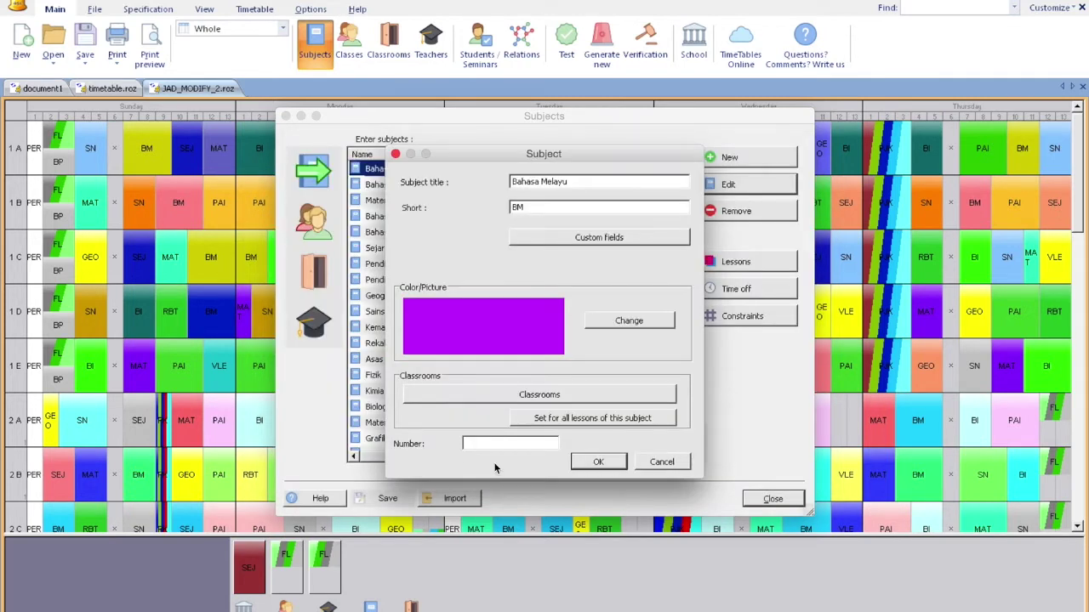
pyautogui.click(597, 461)
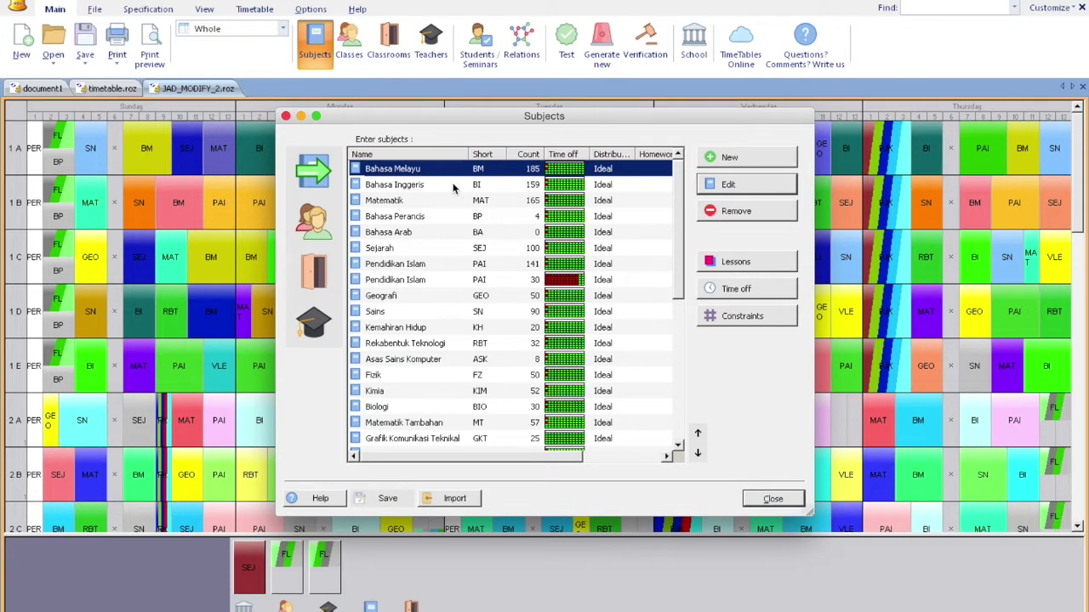
# Give Bahasa Inggeris (BI) a light blue background colour.
pyautogui.click(454, 186)
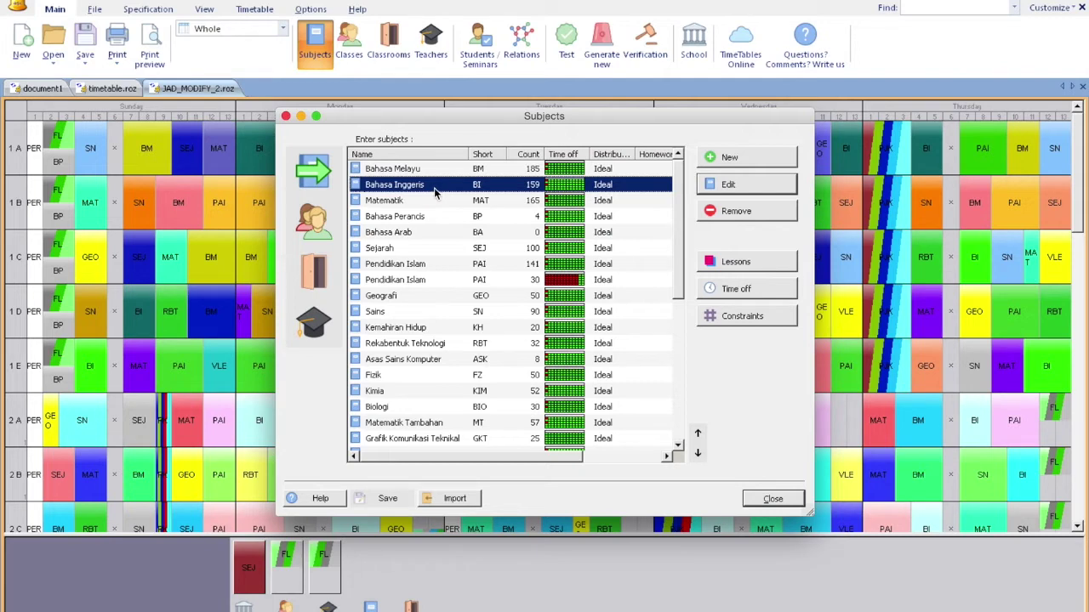
pyautogui.click(750, 188)
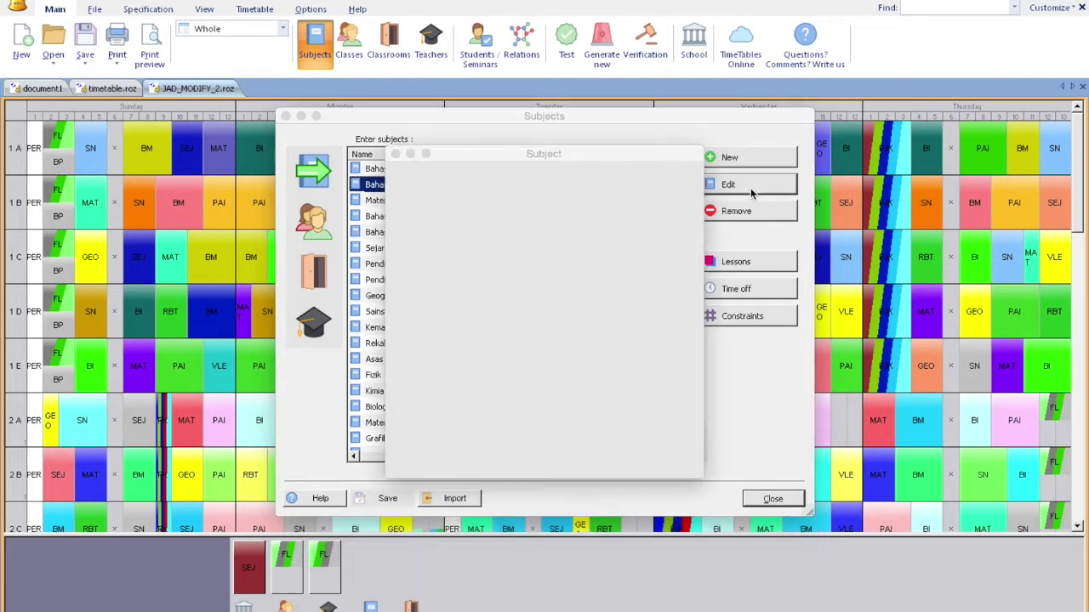
pyautogui.click(629, 329)
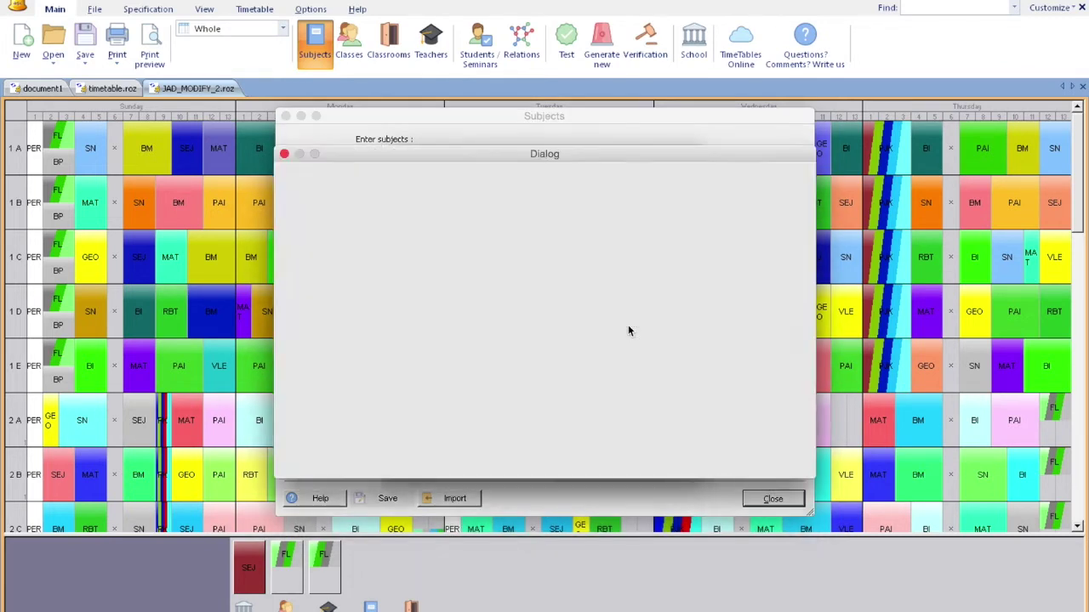
pyautogui.click(561, 220)
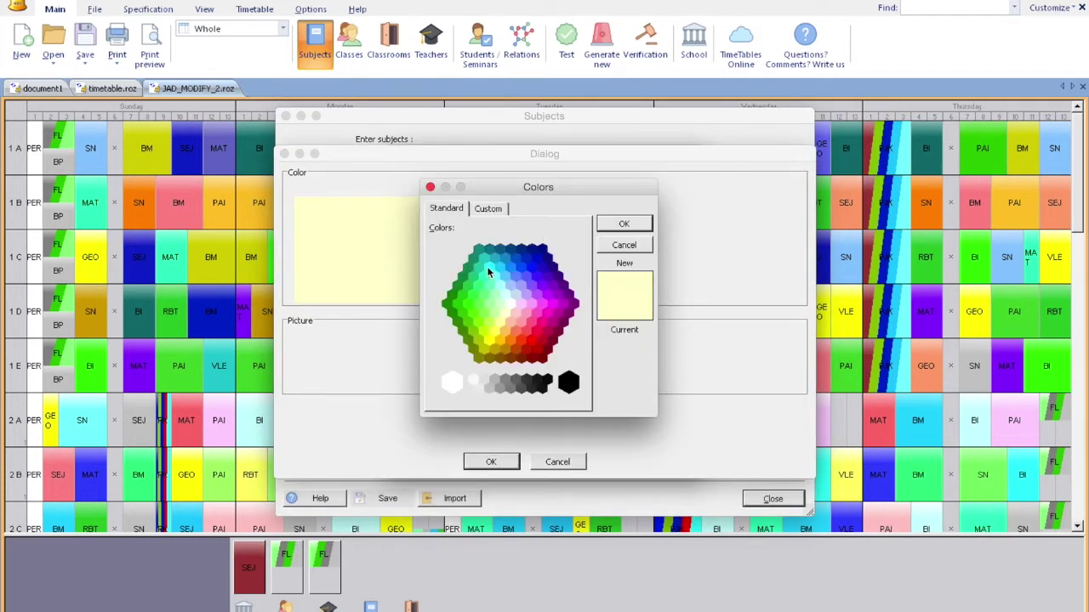
pyautogui.click(488, 268)
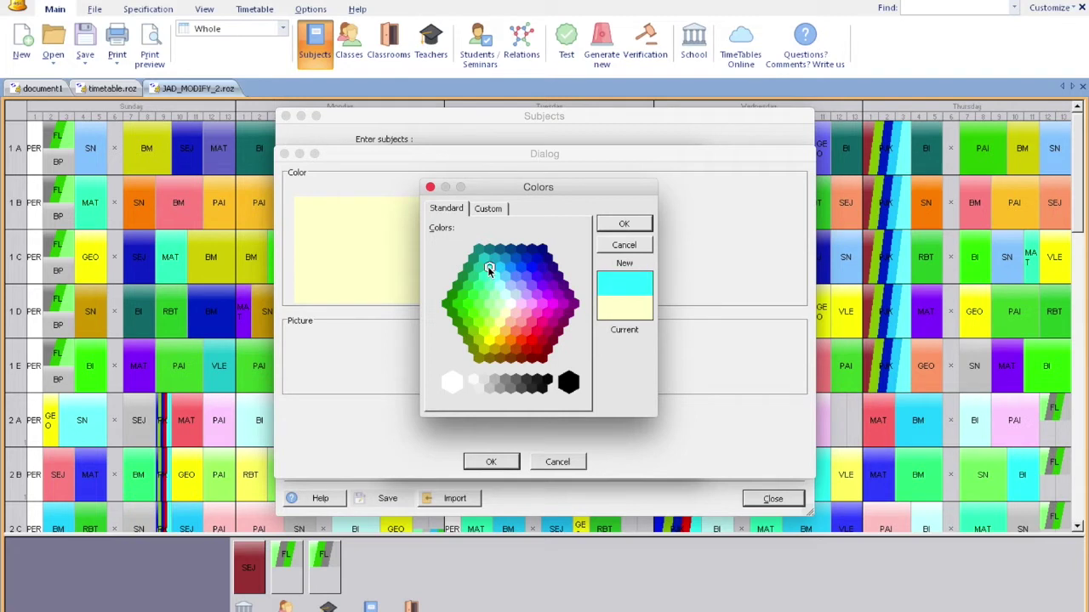
pyautogui.click(641, 222)
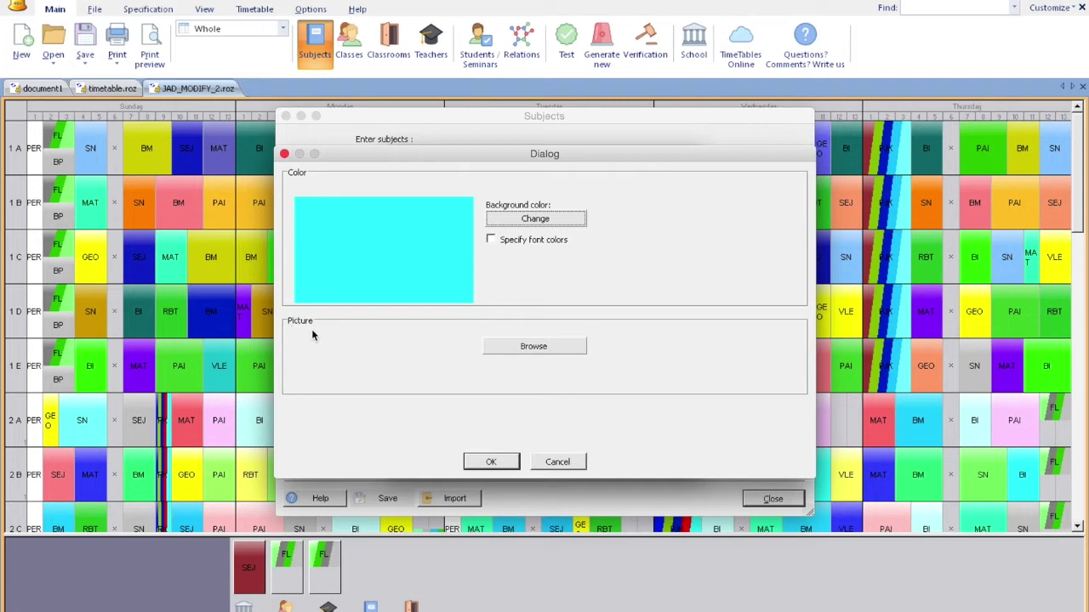
# Attach alarm.png as BI's picture, save the subject, and close the Subjects list.
pyautogui.click(514, 348)
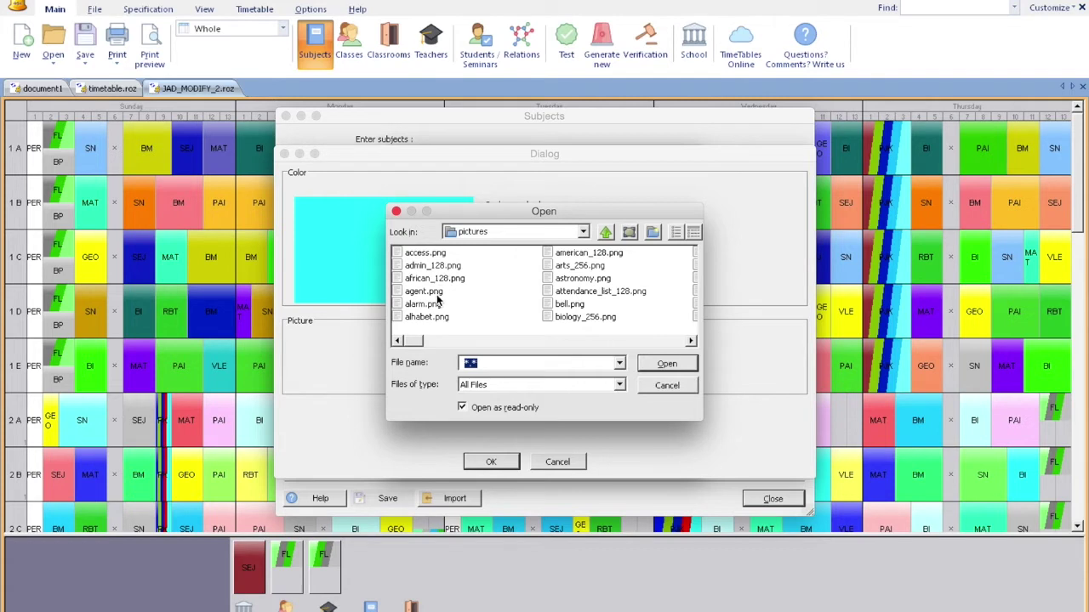
pyautogui.click(437, 293)
pyautogui.click(436, 305)
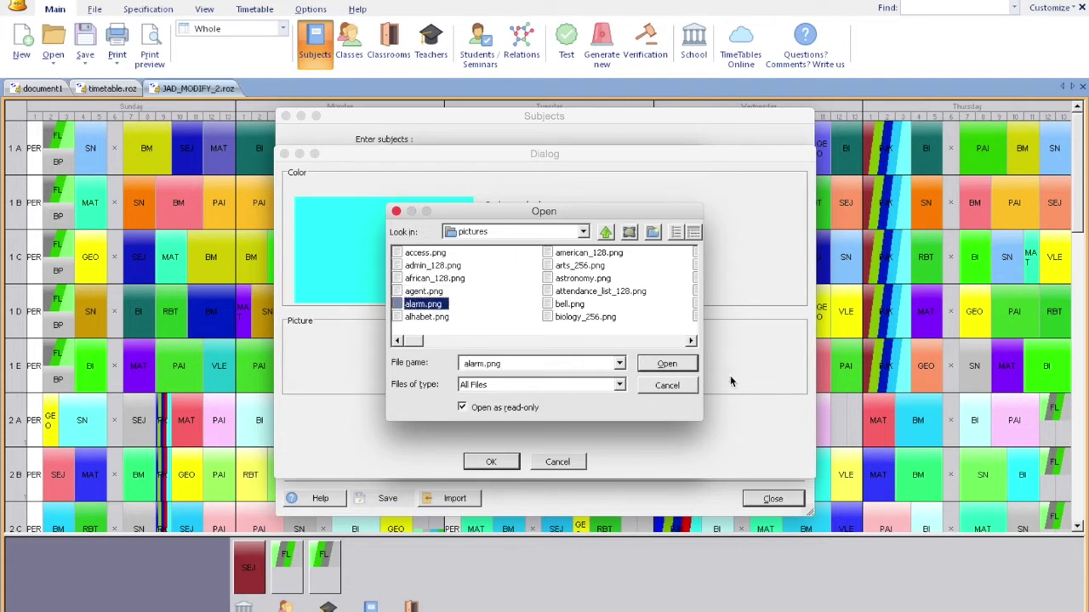
pyautogui.click(667, 364)
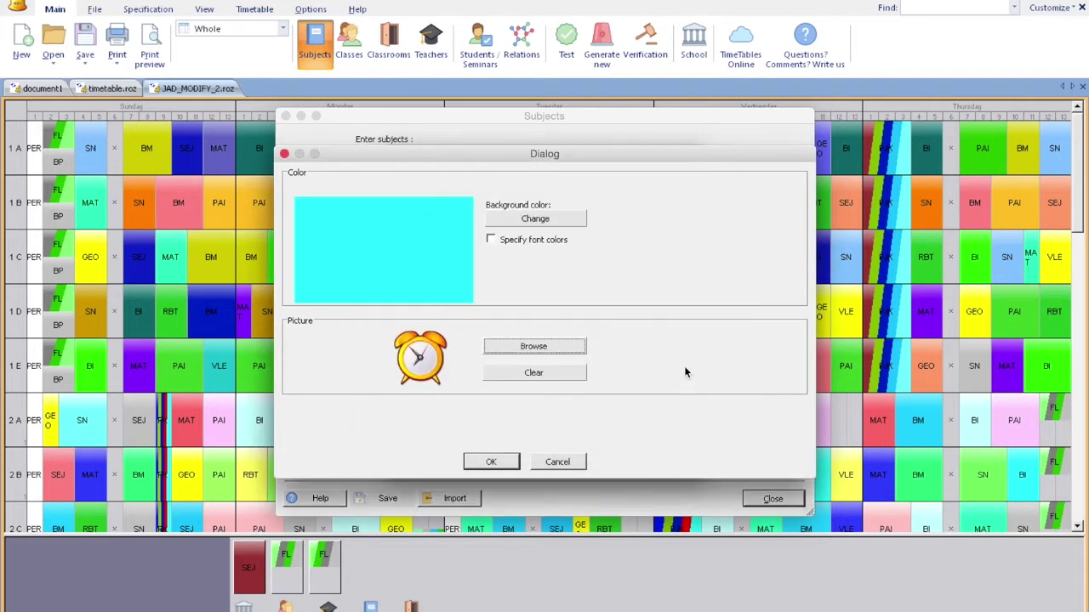
pyautogui.click(493, 465)
pyautogui.click(606, 465)
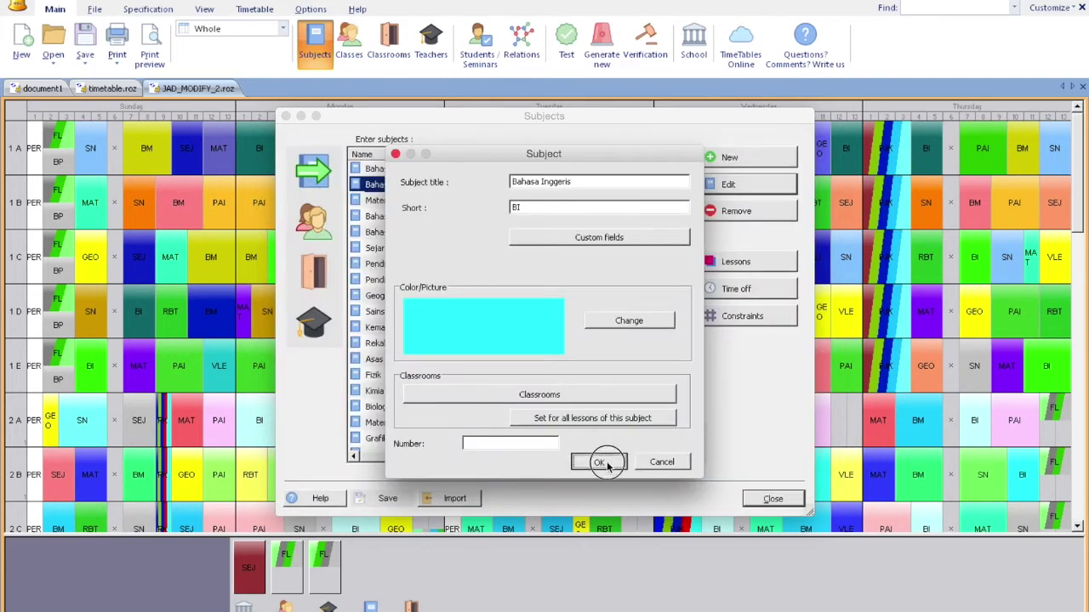
pyautogui.click(772, 500)
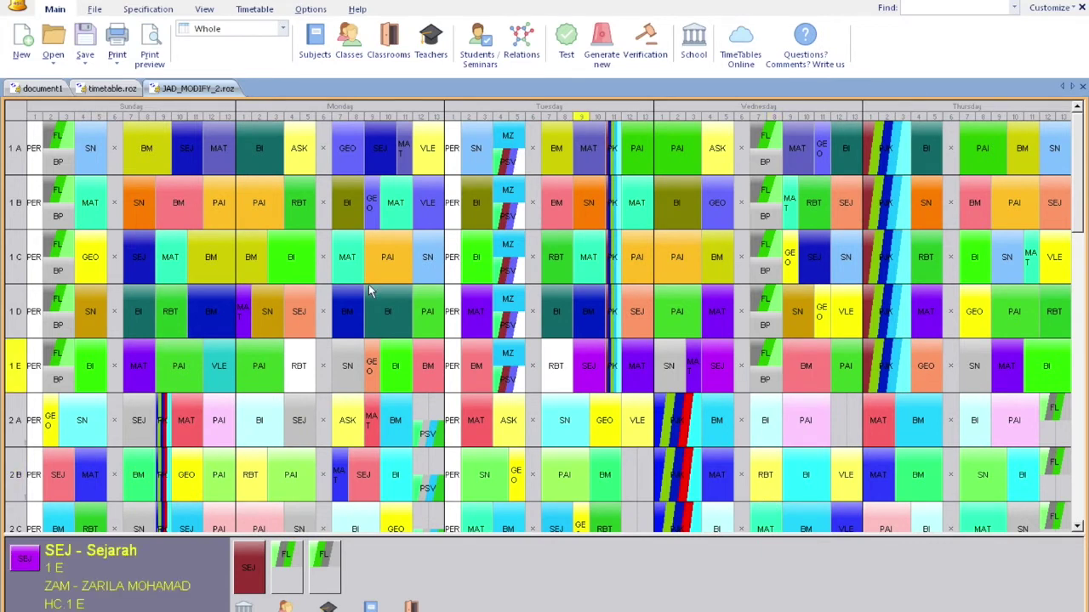
pyautogui.moveTo(147, 148)
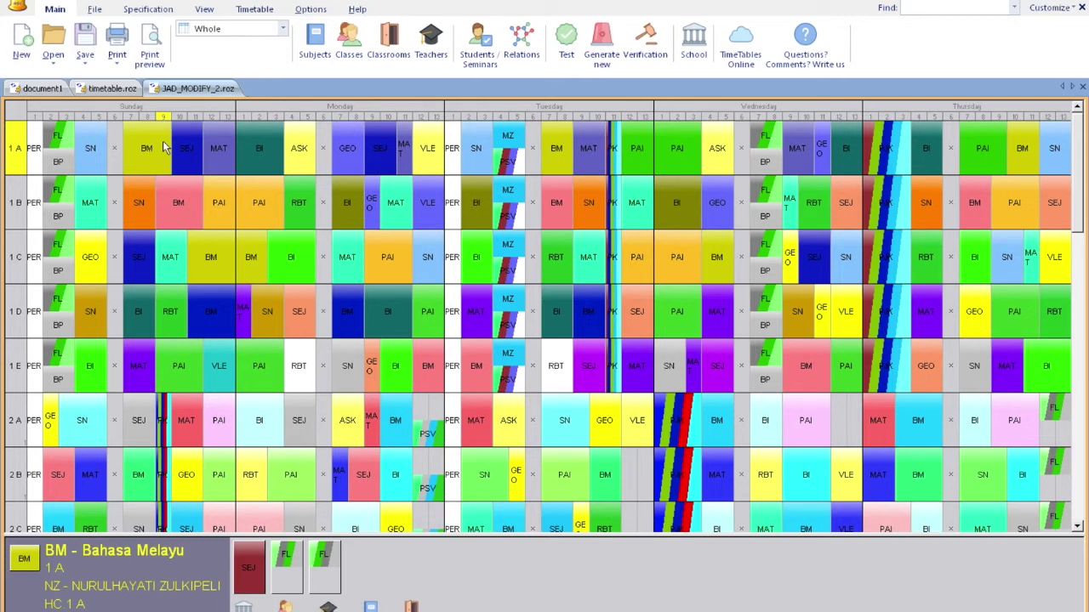
# Switch the view from Whole to Teachers and browse several teachers' lessons, ending on a BM lesson.
pyautogui.click(283, 29)
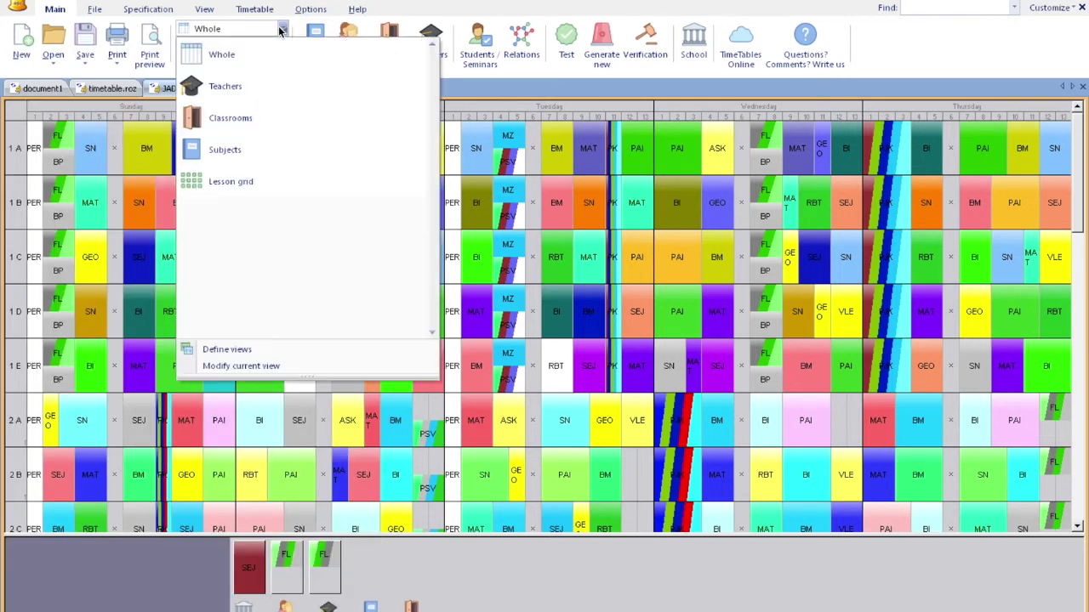
pyautogui.click(225, 85)
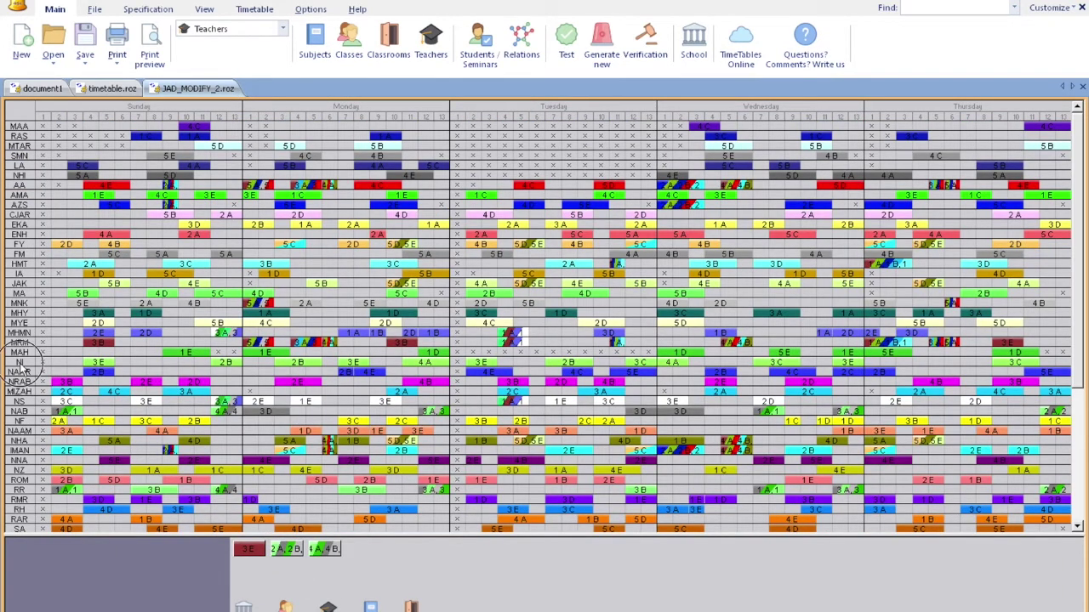
pyautogui.click(20, 363)
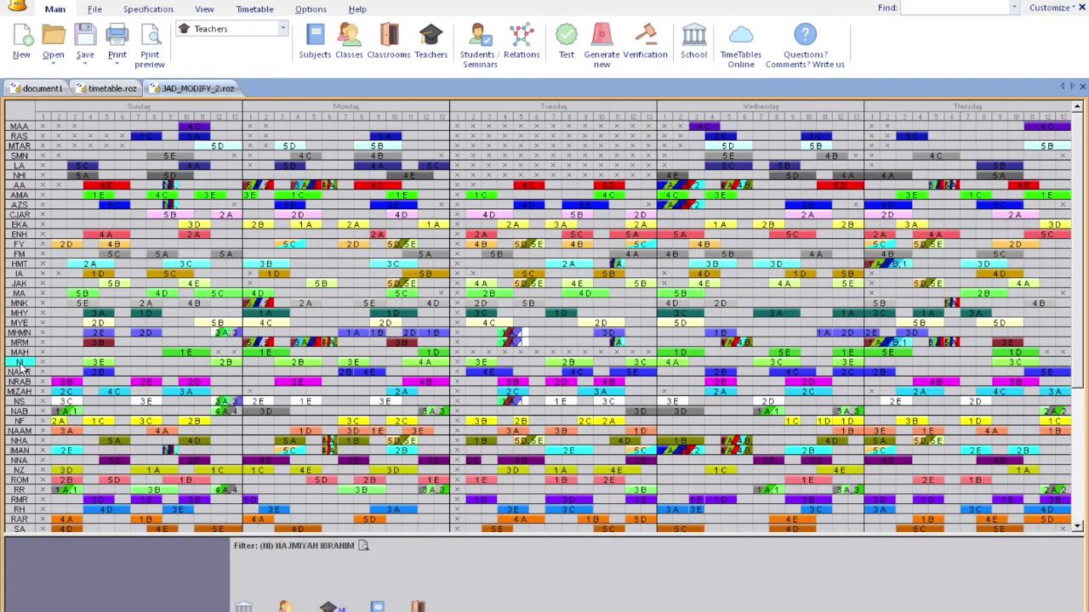
pyautogui.click(21, 421)
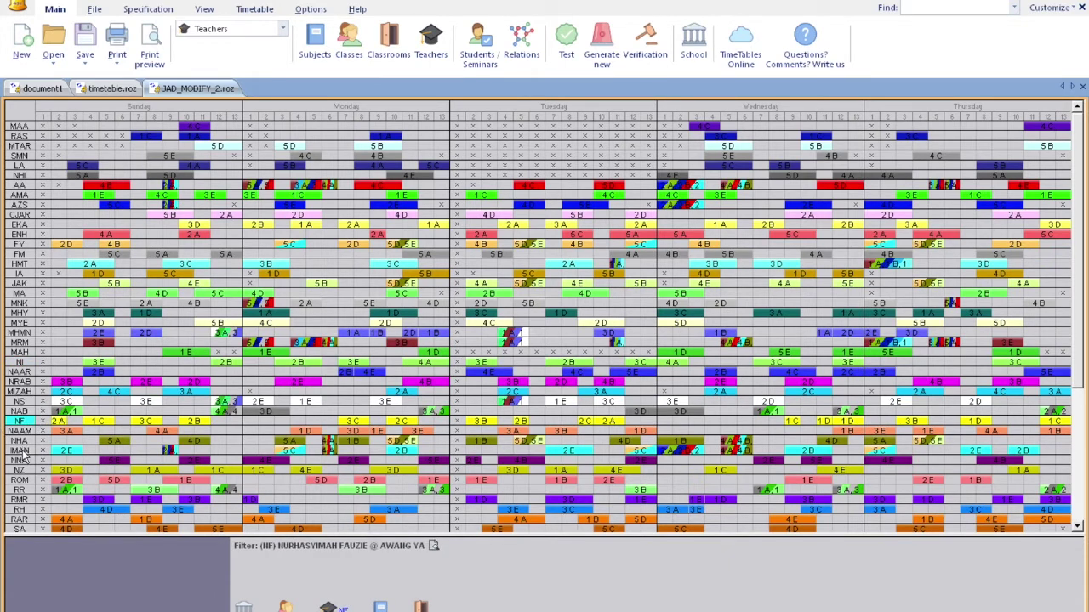
pyautogui.click(20, 440)
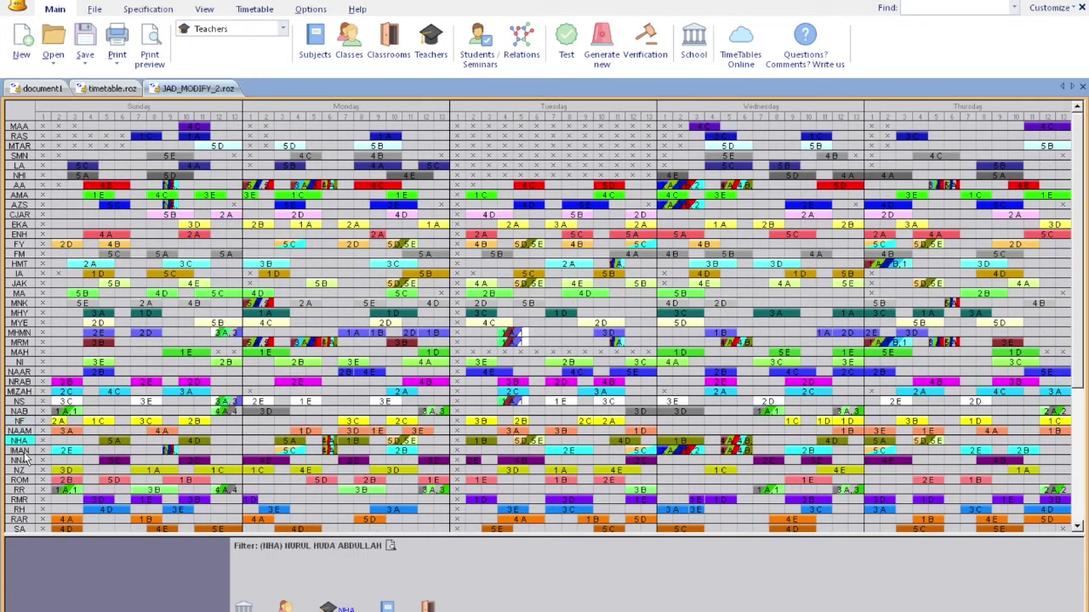
pyautogui.click(25, 432)
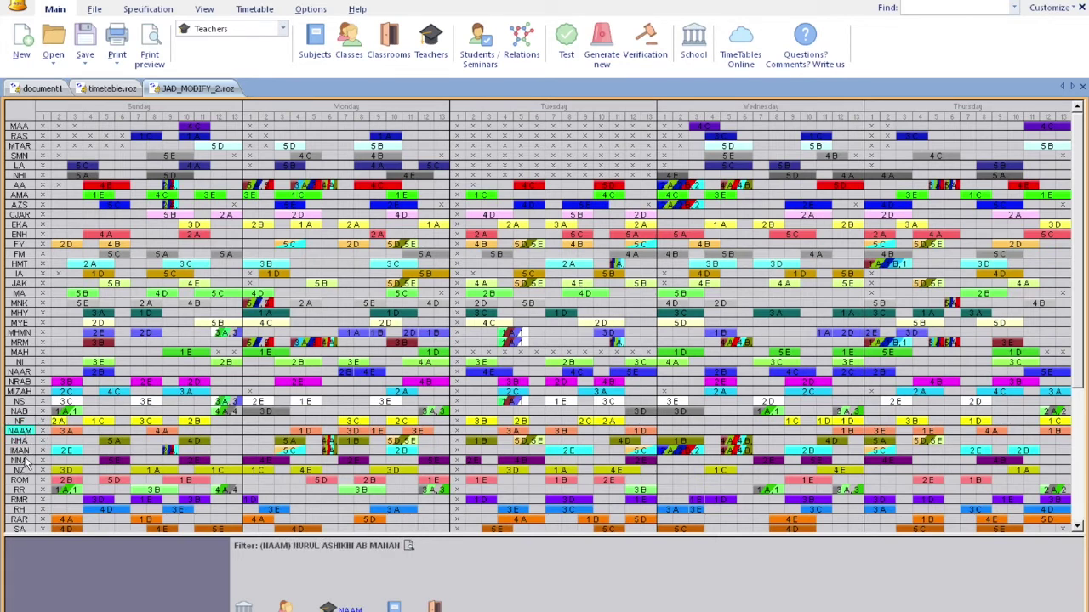
pyautogui.click(25, 460)
pyautogui.click(23, 470)
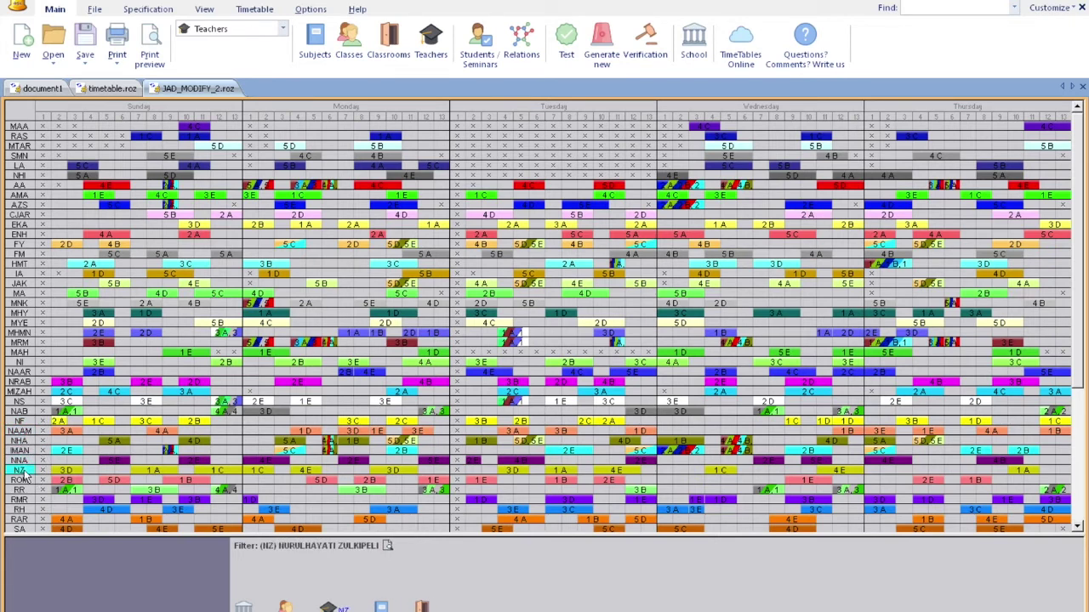
pyautogui.click(67, 473)
# Open the print preview of the per-class timetable report for 1 A.
pyautogui.click(151, 56)
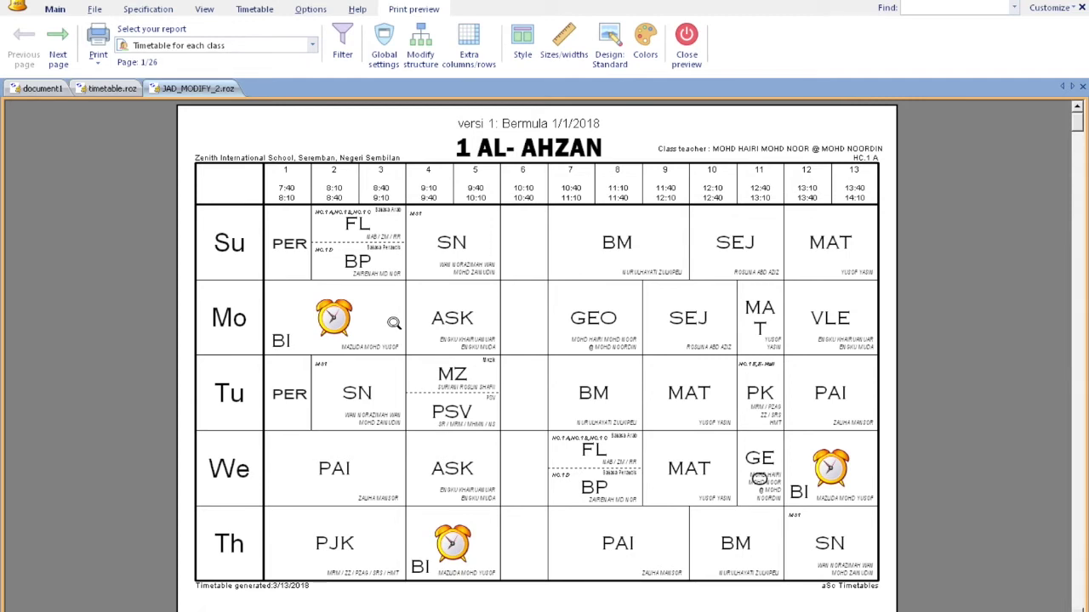
# Enable Print in color in the preview's Colors settings.
pyautogui.click(646, 53)
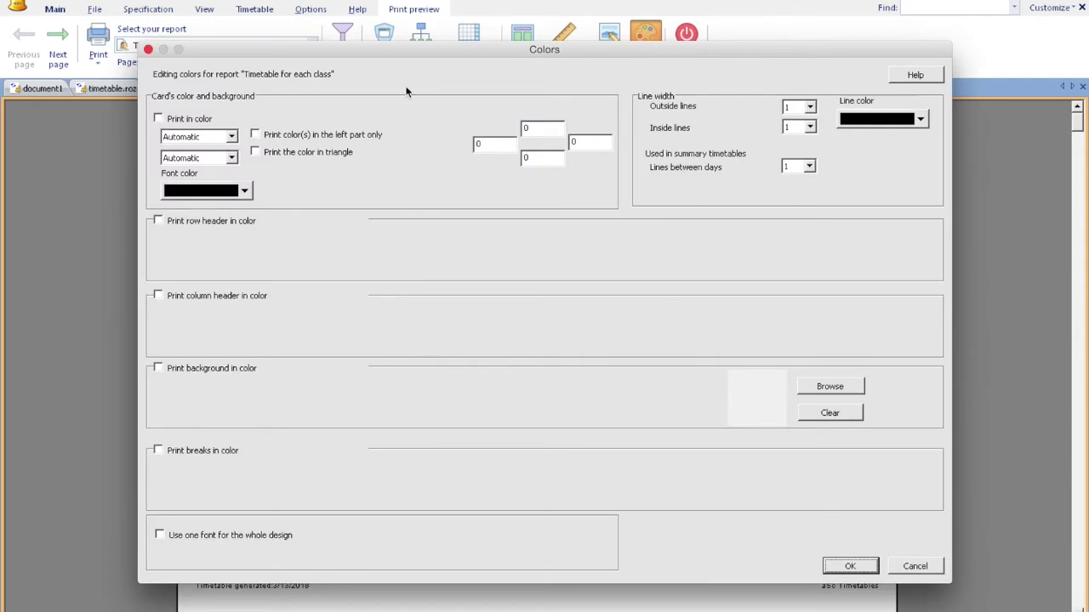
pyautogui.click(158, 119)
pyautogui.click(848, 567)
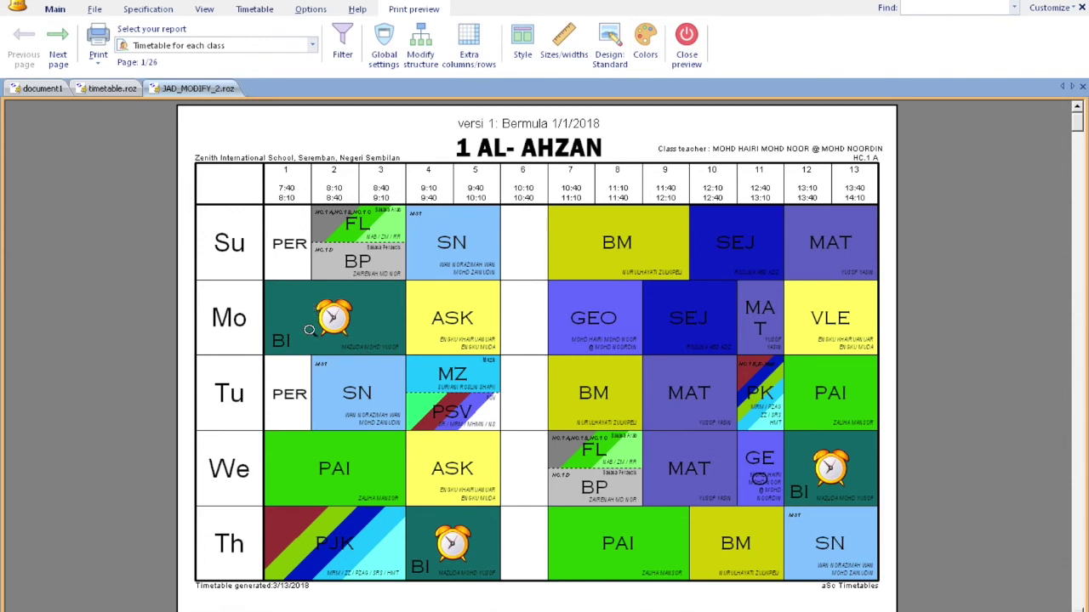
# Change the card colour source from Automatic to Subject in the Colors settings.
pyautogui.click(647, 56)
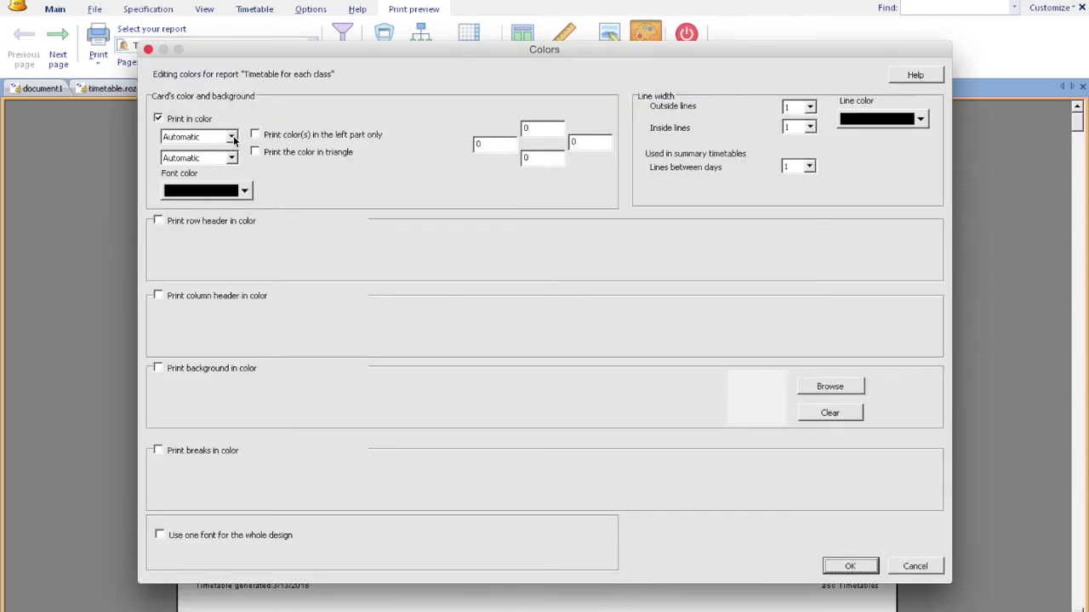
pyautogui.click(232, 137)
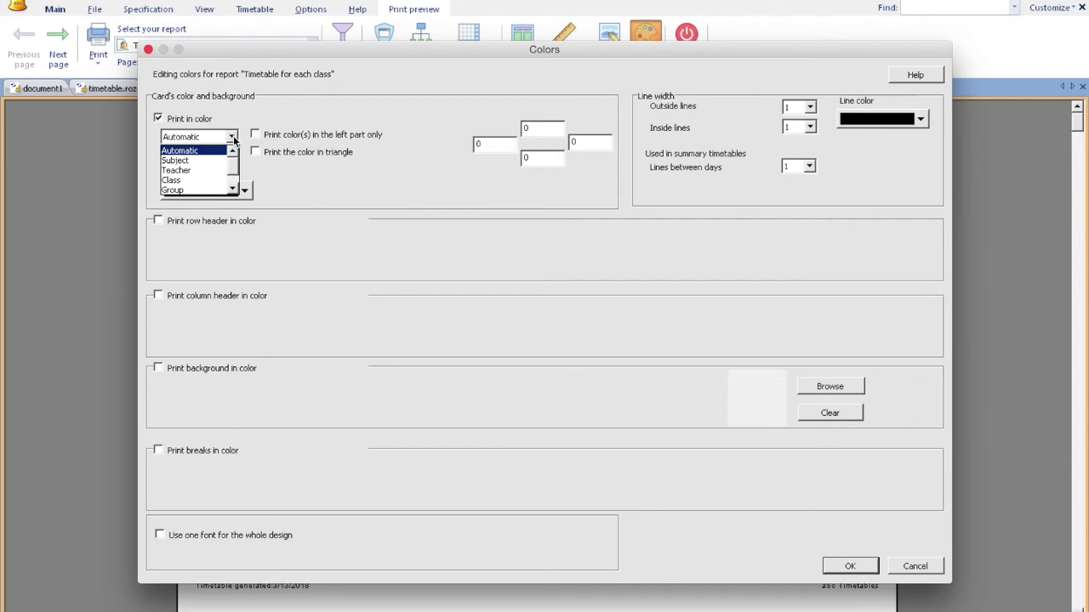
pyautogui.click(196, 161)
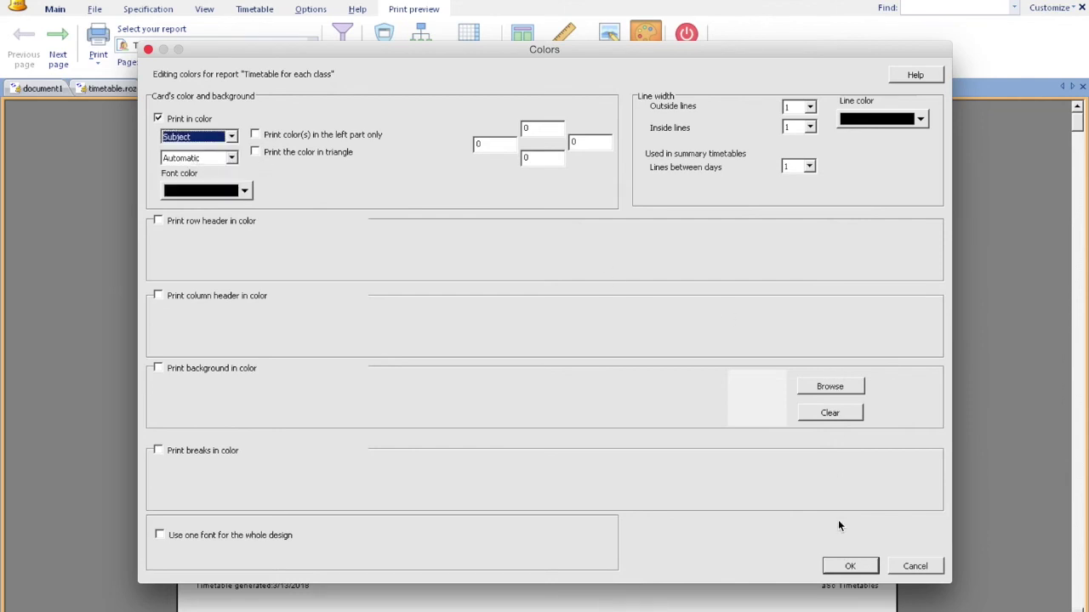
pyautogui.click(851, 566)
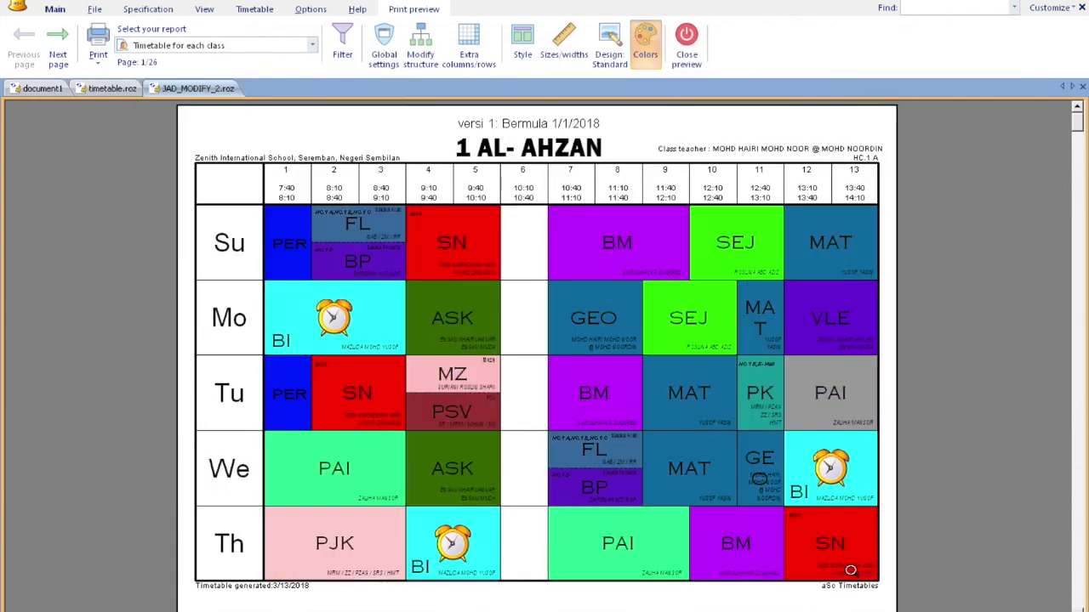